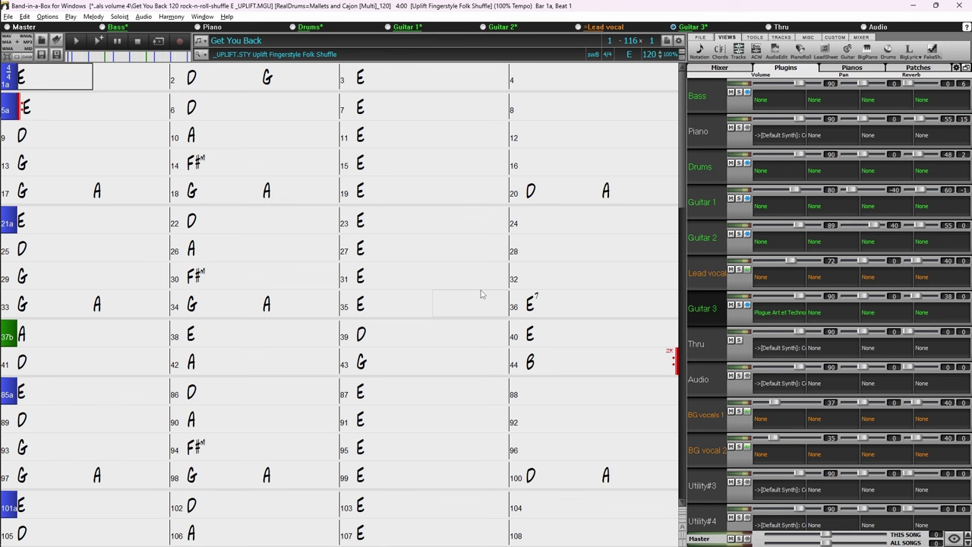
# Open the Bar Settings for bar 1a to examine its instrument volume changes.
pyautogui.press('F5')
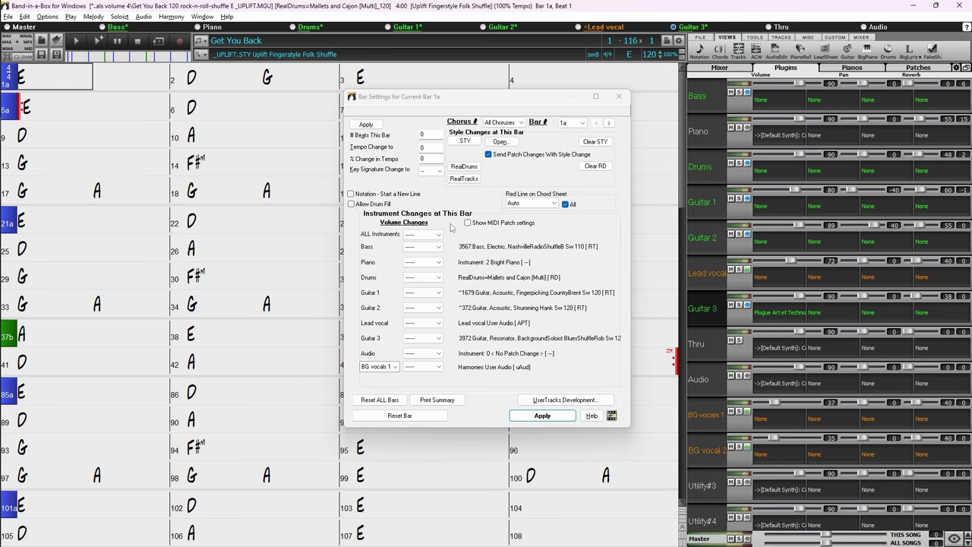
# Find the _UPLIFT style (Uplift Fingerstyle Folk Shuffle) in the StylePicker and load its demo song Get You Back 120 rock-n-roll-shuffle E _UPLIFT.mgu.
pyautogui.click(464, 142)
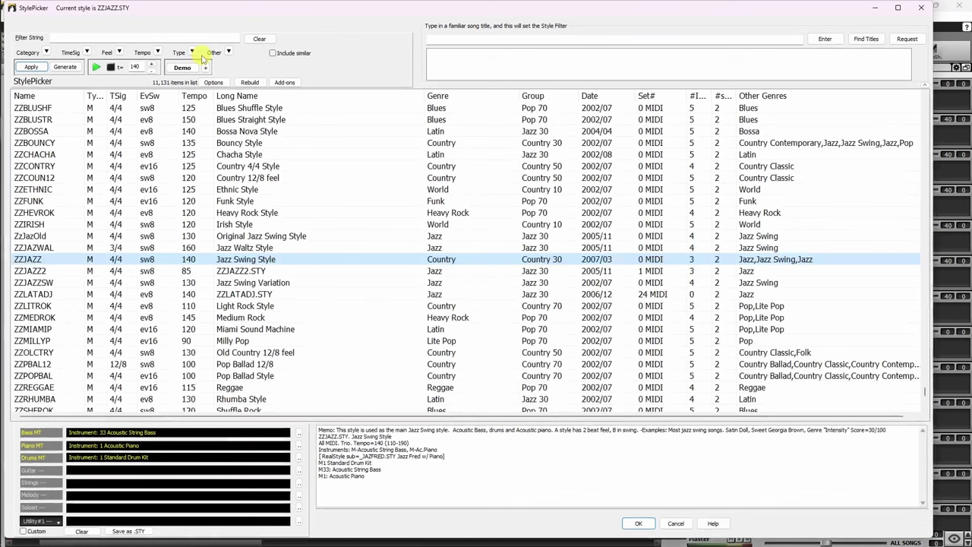
pyautogui.click(201, 38)
pyautogui.write('_UPLIFT')
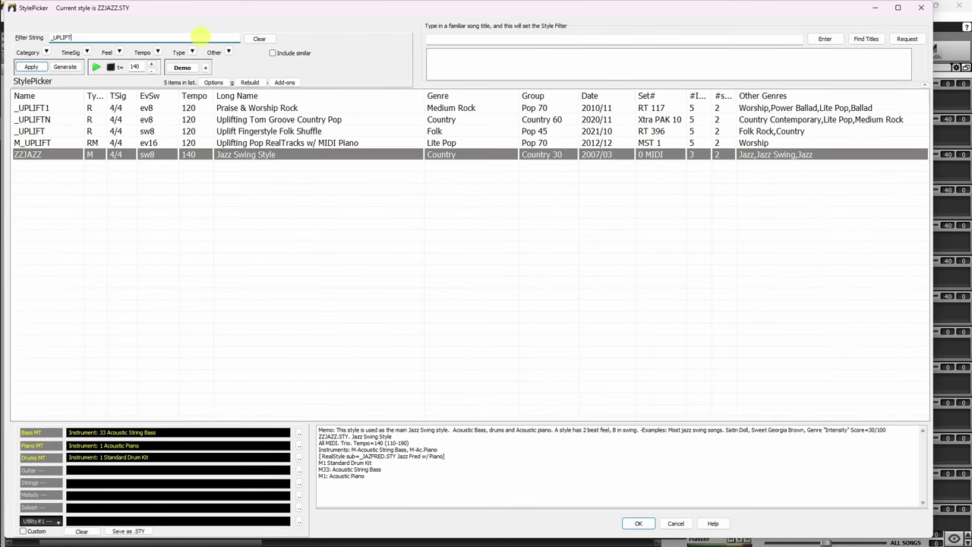
pyautogui.click(250, 131)
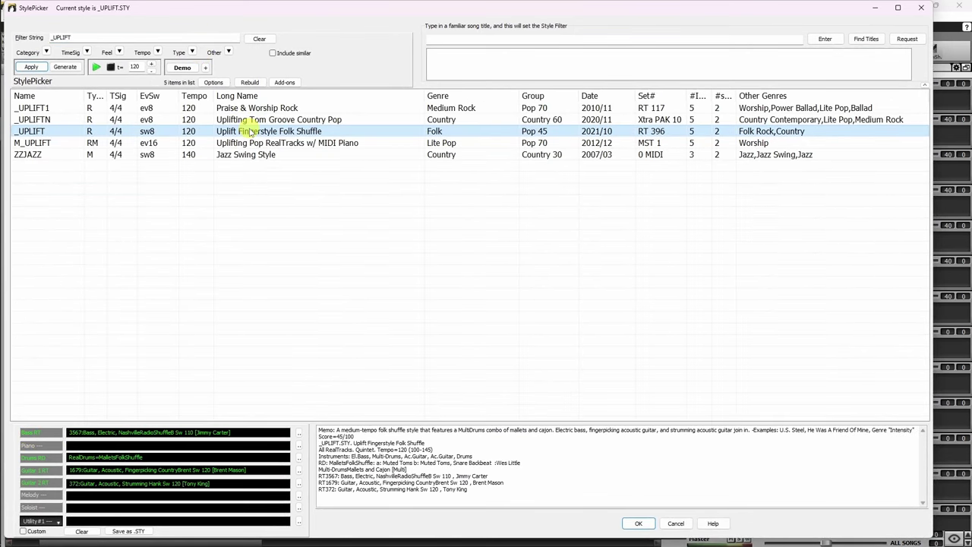
pyautogui.click(205, 67)
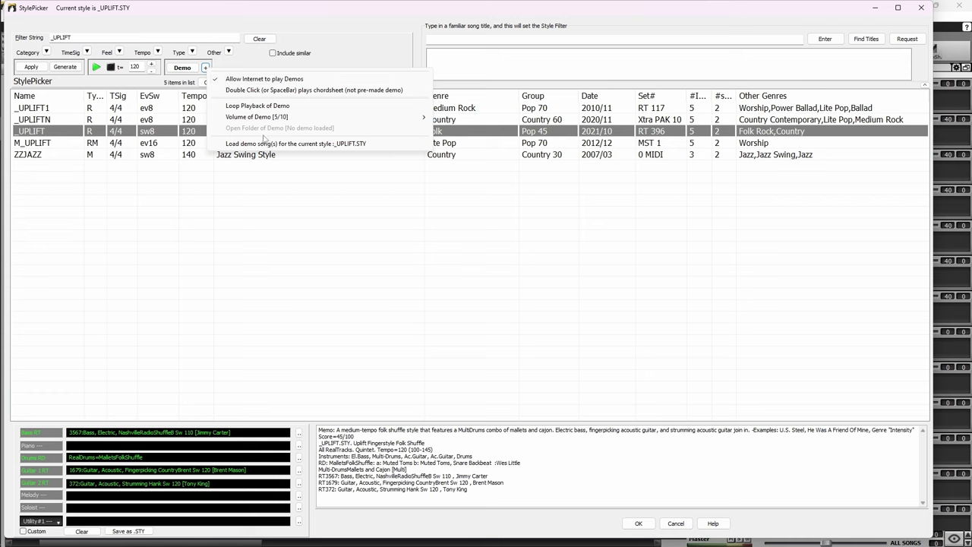
pyautogui.click(263, 143)
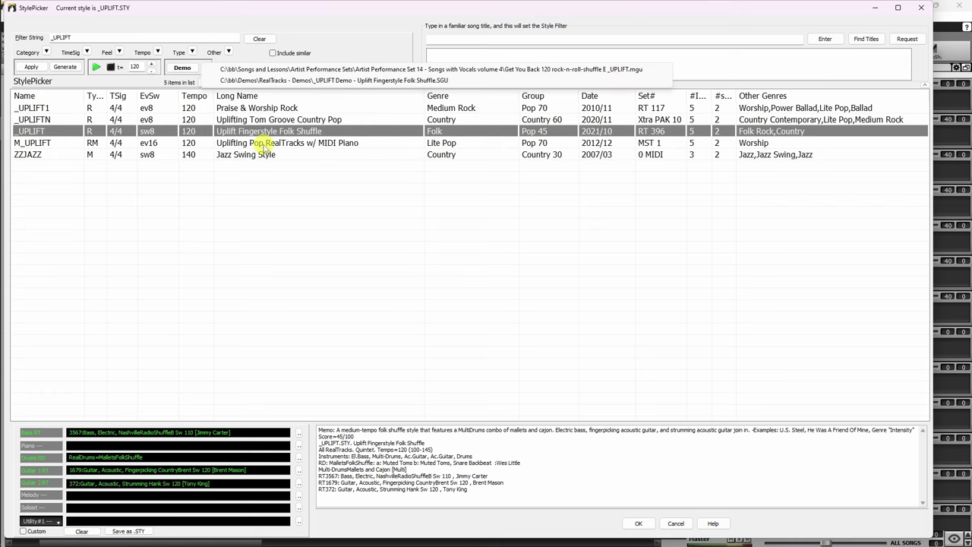
pyautogui.click(478, 70)
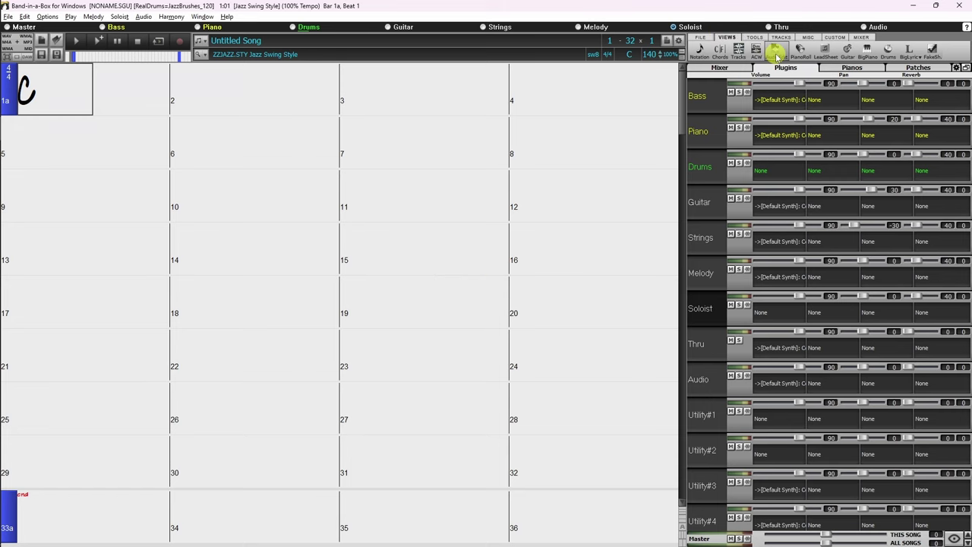
# Open the Guitar 3 track for audio editing and display its volume automation line.
pyautogui.click(775, 53)
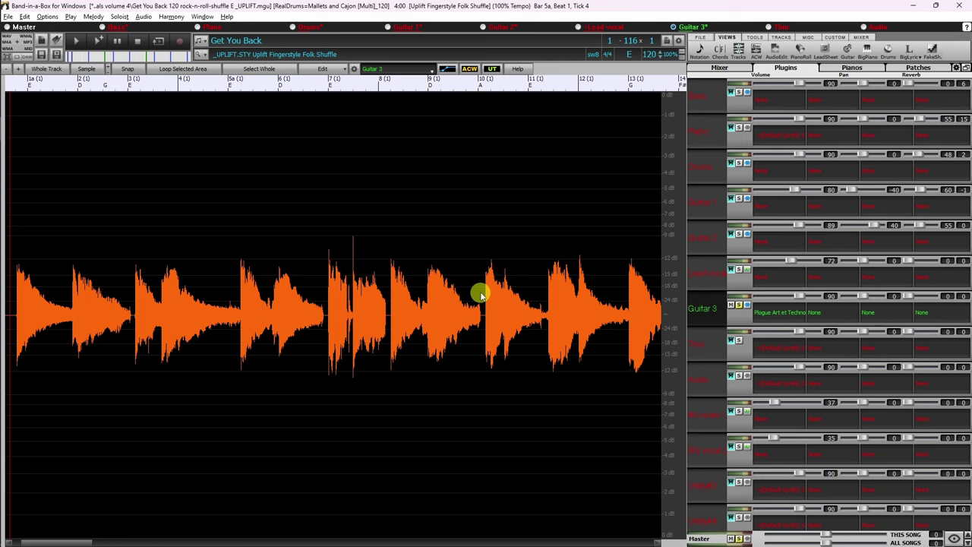
pyautogui.click(448, 70)
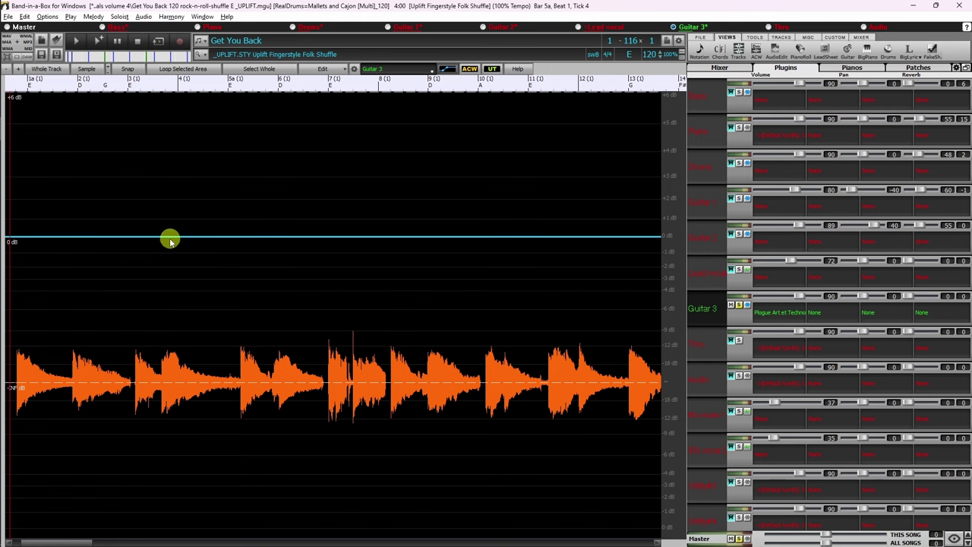
# Add a volume automation node in bar 3, raise it to +6 dB, and listen to the result.
pyautogui.moveTo(170, 241); pyautogui.dragTo(169, 239)
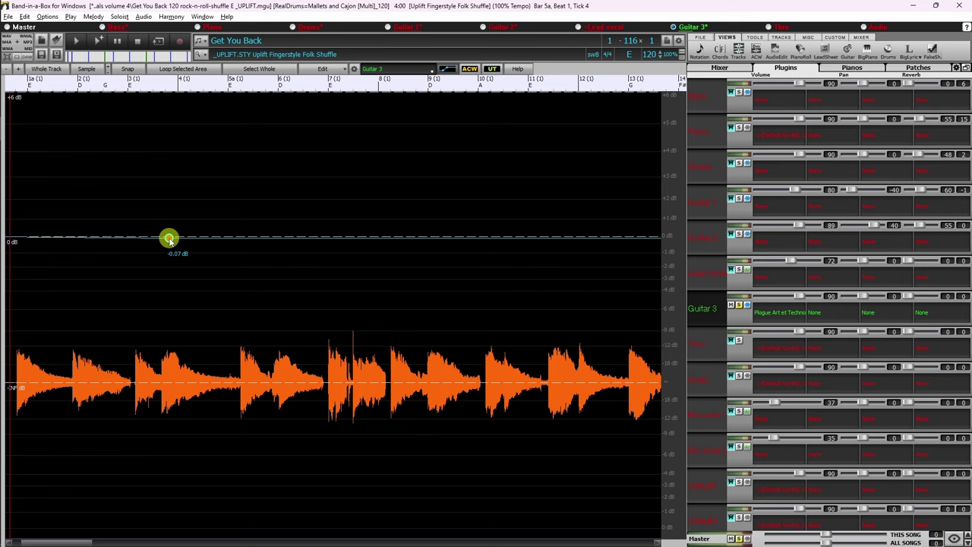
pyautogui.moveTo(169, 239); pyautogui.dragTo(155, 97)
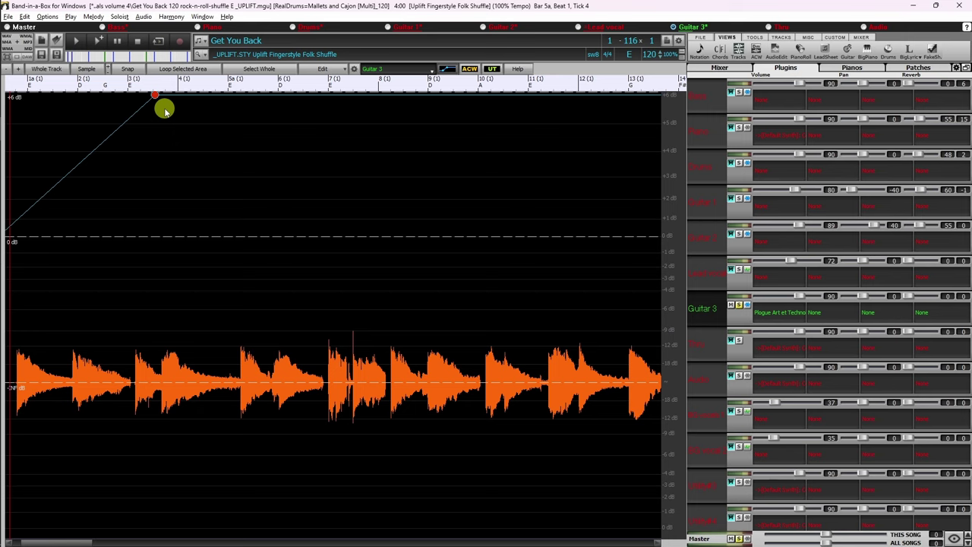
pyautogui.moveTo(156, 95); pyautogui.dragTo(155, 95)
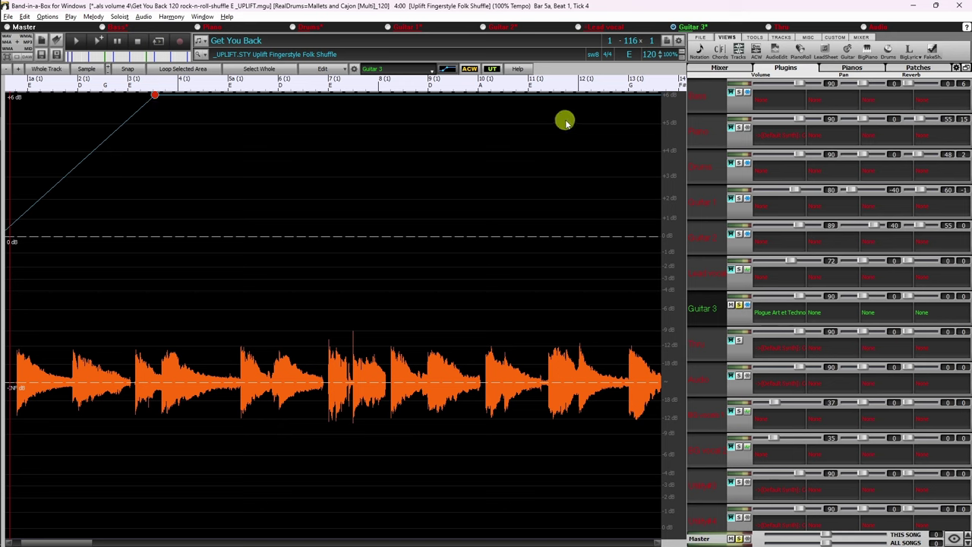
pyautogui.press('space')
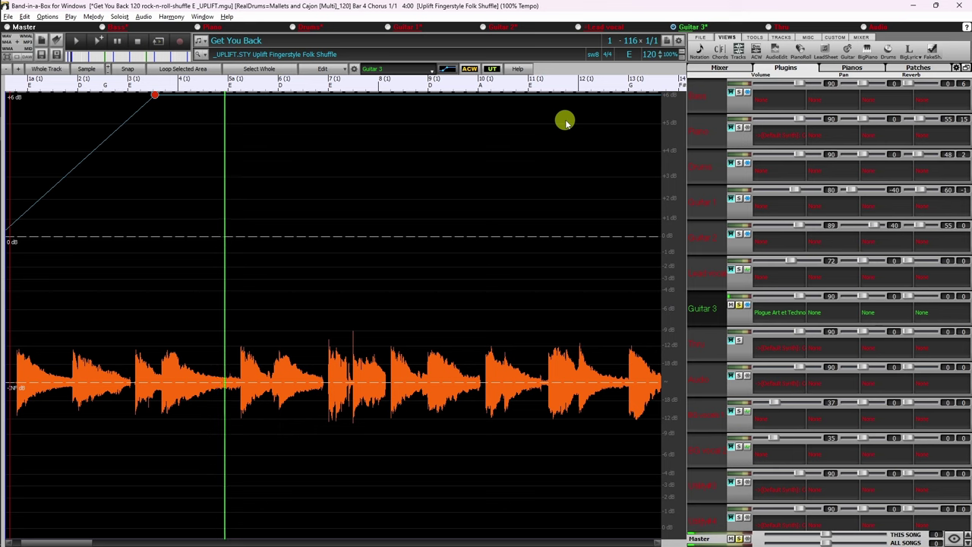
pyautogui.press('Escape')
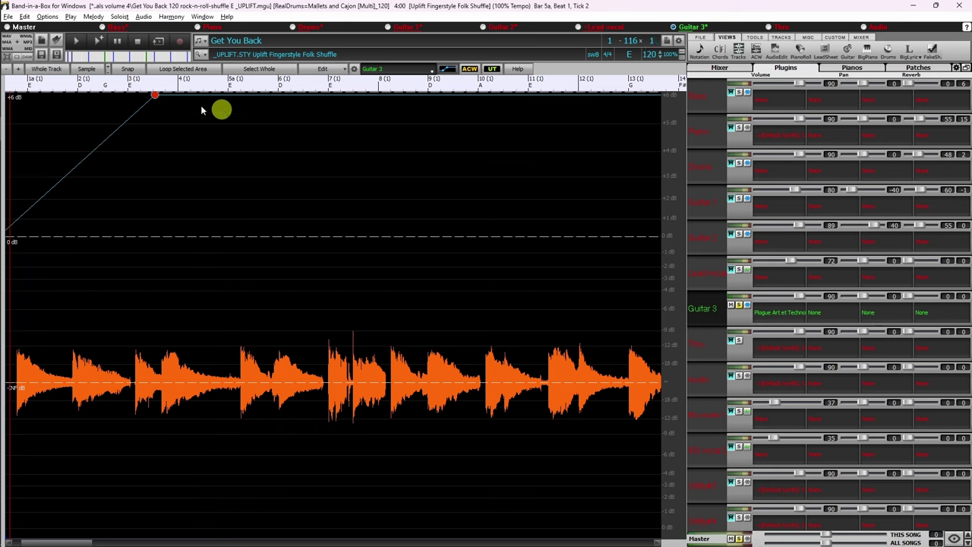
# Lower the bar 3 volume node to -INF dB and listen to the fade.
pyautogui.moveTo(155, 94); pyautogui.dragTo(161, 382)
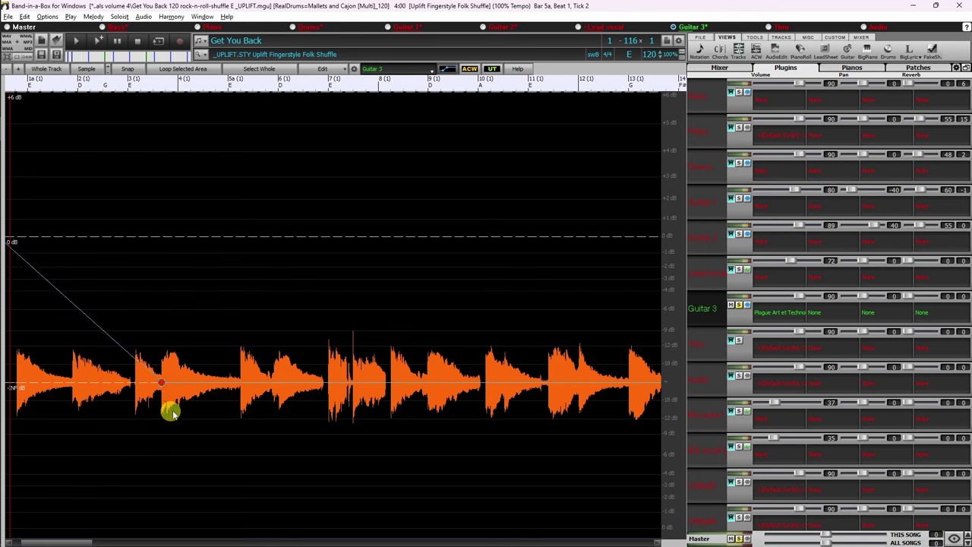
pyautogui.press('space')
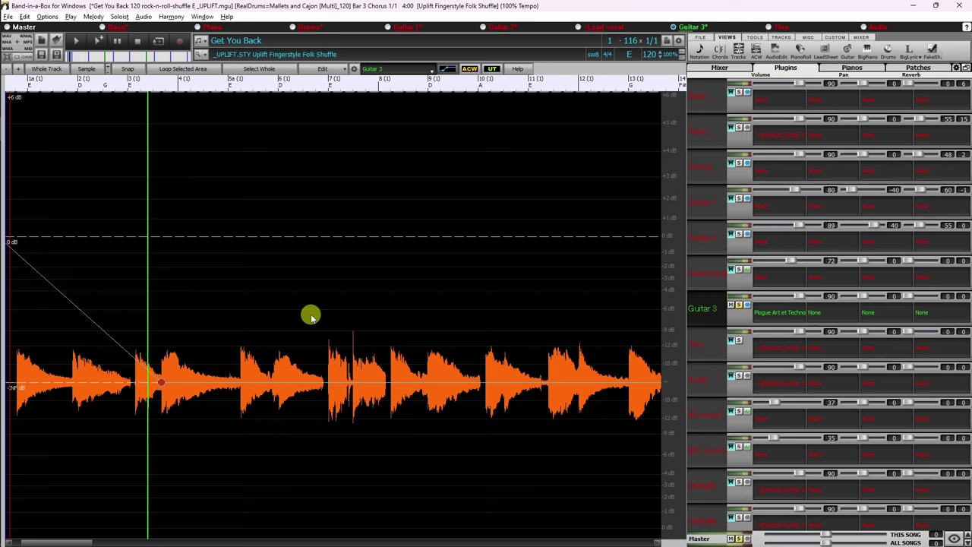
pyautogui.press('space')
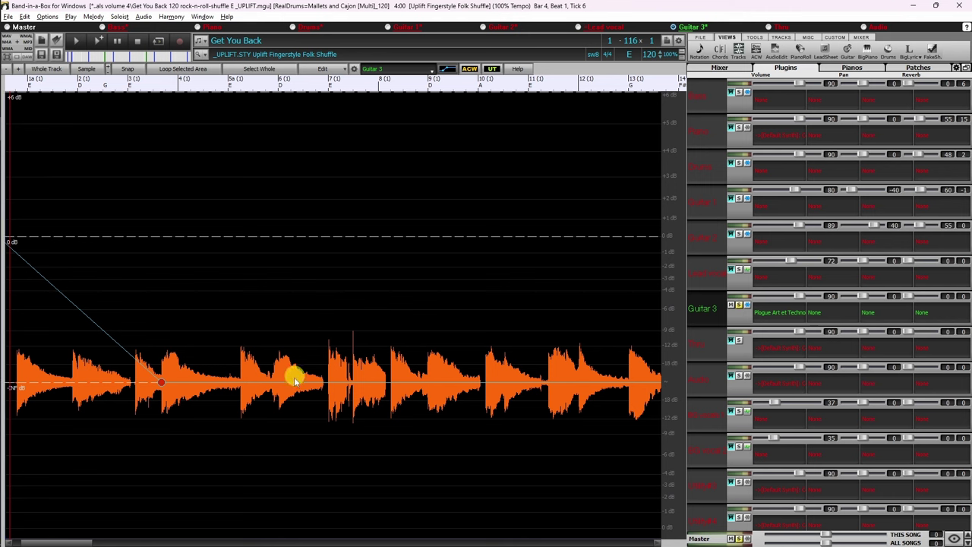
# Add a second volume node at the start of bar 6 and set it to about -6.8 dB.
pyautogui.moveTo(290, 381); pyautogui.dragTo(295, 295)
pyautogui.moveTo(283, 241); pyautogui.dragTo(281, 239)
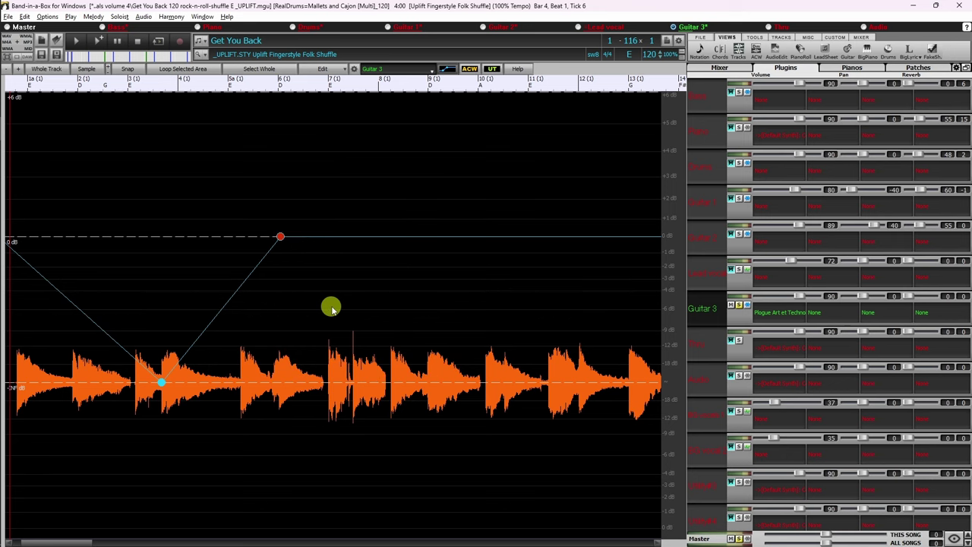
pyautogui.moveTo(284, 247); pyautogui.dragTo(282, 318)
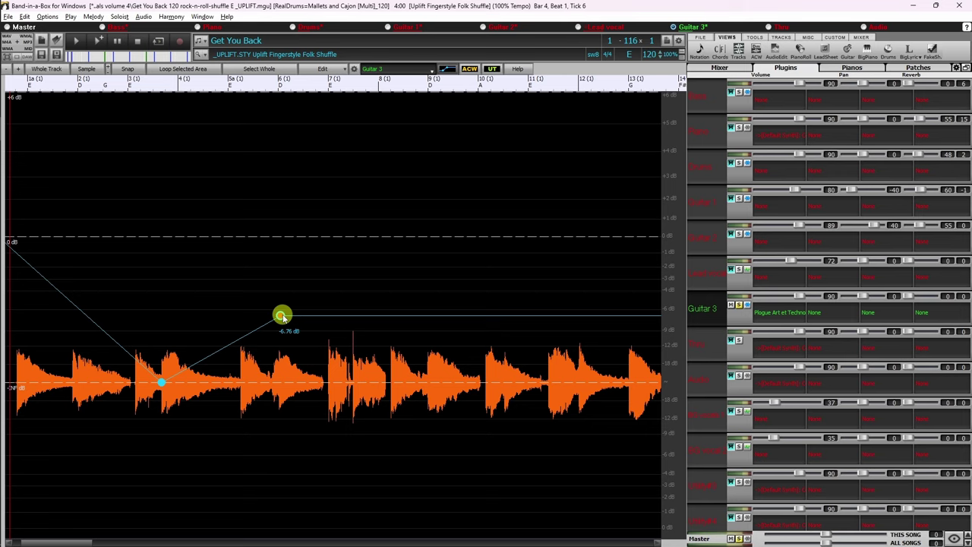
pyautogui.moveTo(281, 316); pyautogui.dragTo(282, 316)
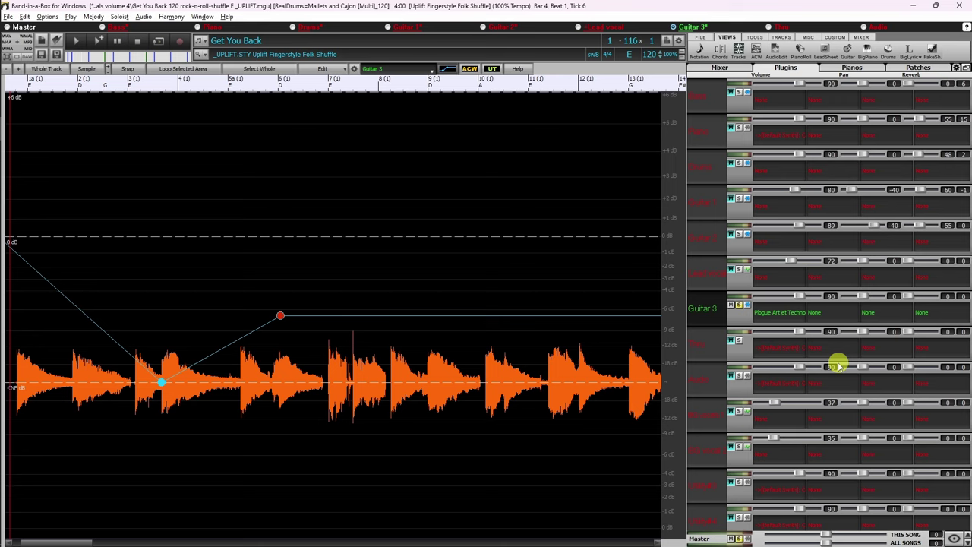
# Raise the Guitar 3 track's volume to 102 and reset it to 90.
pyautogui.moveTo(798, 296); pyautogui.dragTo(802, 294)
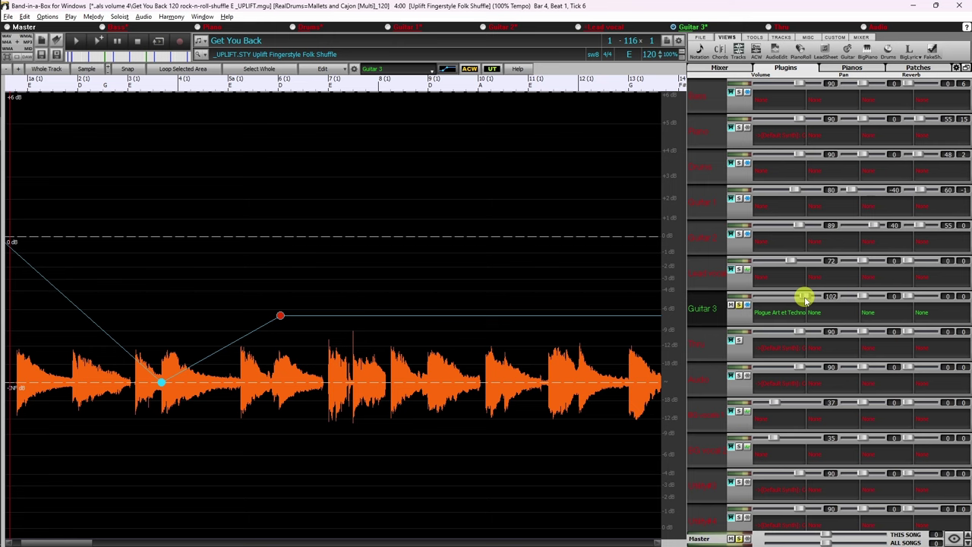
pyautogui.doubleClick(805, 297)
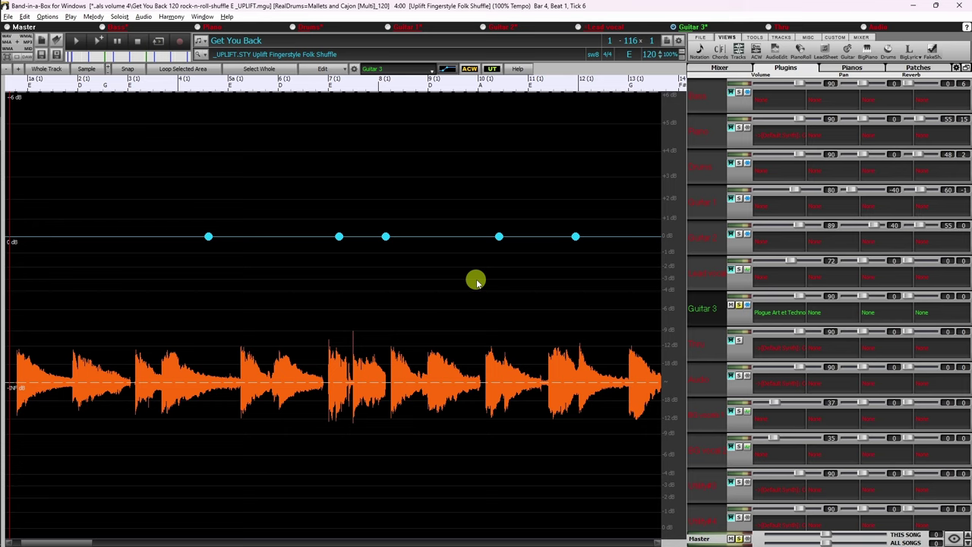
# Select the region containing the volume nodes in bars 7 and 8, and lower both together to about -7.2 dB.
pyautogui.moveTo(305, 248); pyautogui.dragTo(478, 260)
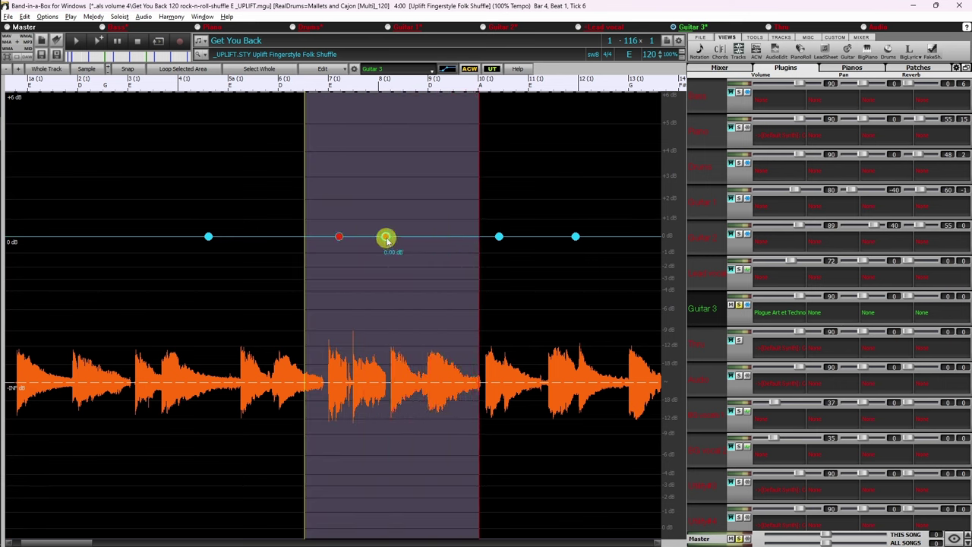
pyautogui.moveTo(386, 238); pyautogui.dragTo(366, 319)
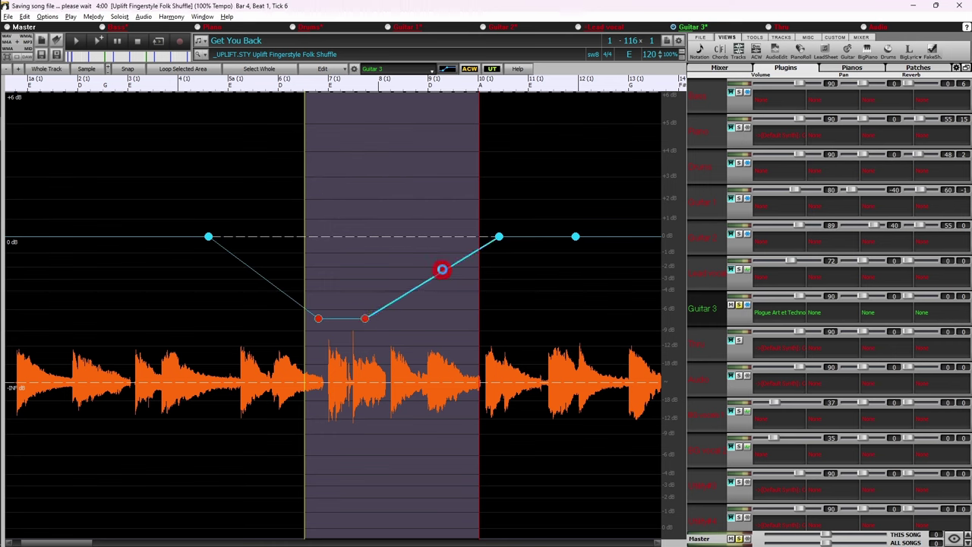
# Add a volume node in bar 9 on the rising automation line and delete it.
pyautogui.click(442, 269)
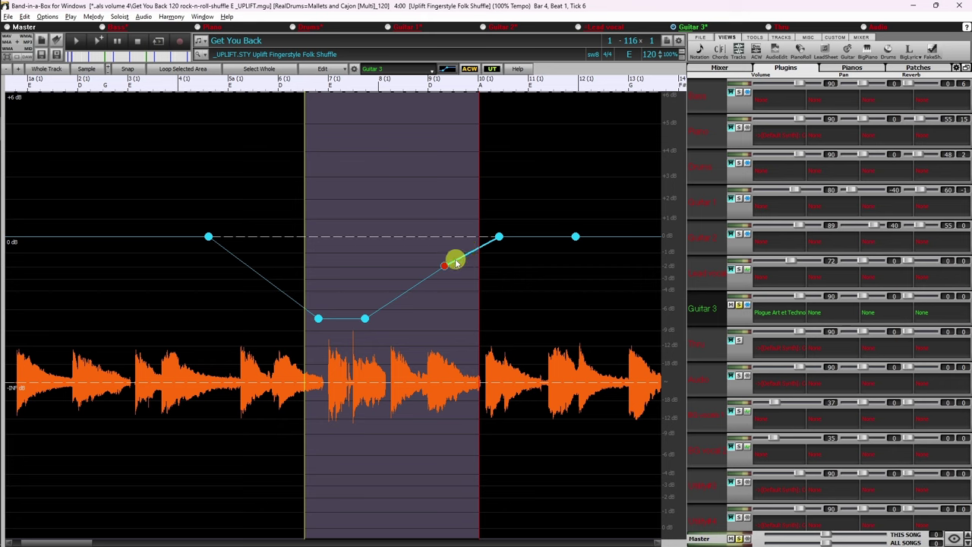
pyautogui.rightClick(444, 266)
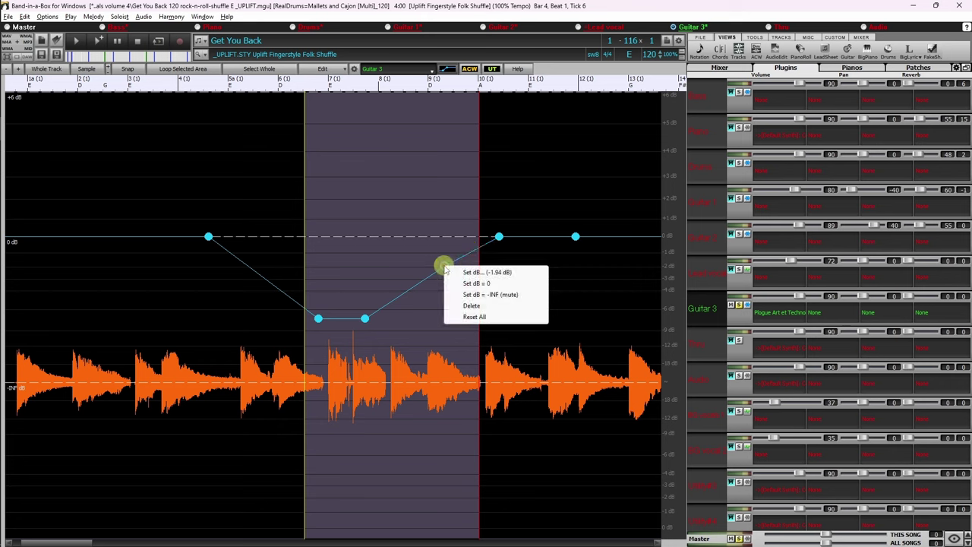
pyautogui.click(470, 305)
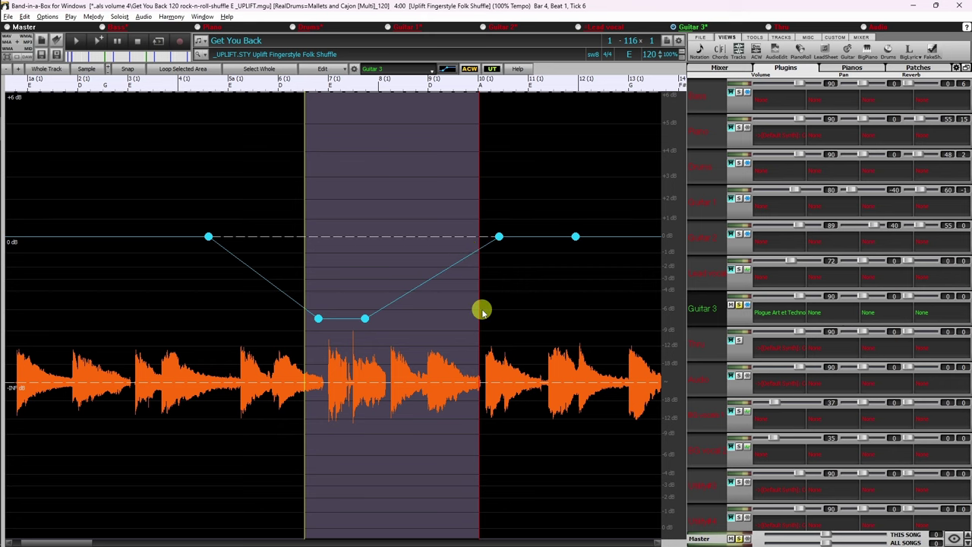
# Select the two lowered volume nodes around bar 7 and delete them together.
pyautogui.click(319, 318)
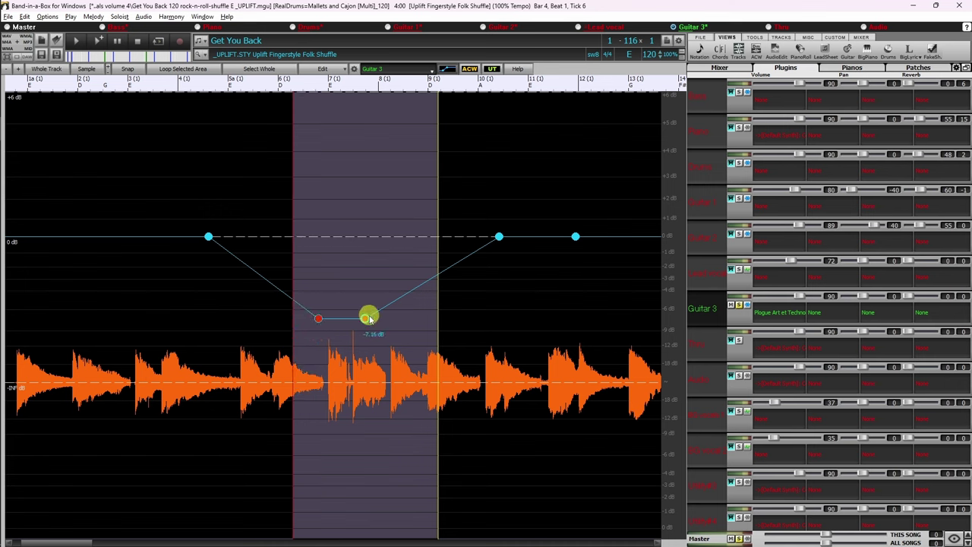
pyautogui.rightClick(365, 318)
pyautogui.click(394, 358)
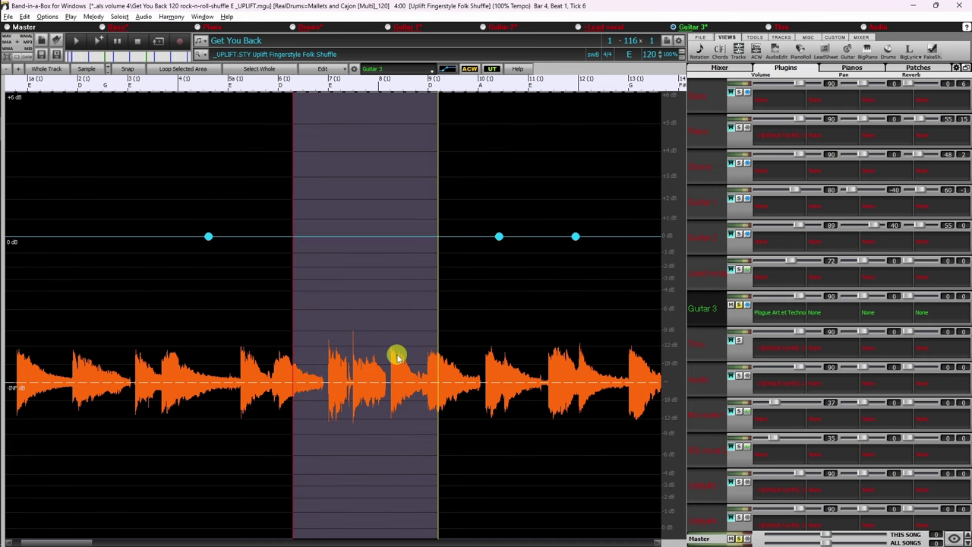
# Set the volume node in bar 10 to 3 dB and return it to 0 dB.
pyautogui.rightClick(498, 237)
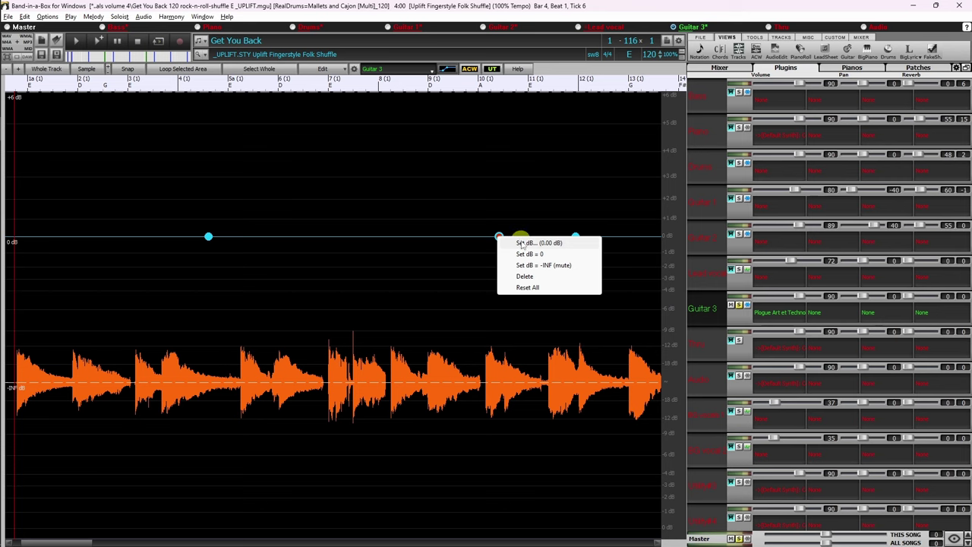
pyautogui.click(521, 242)
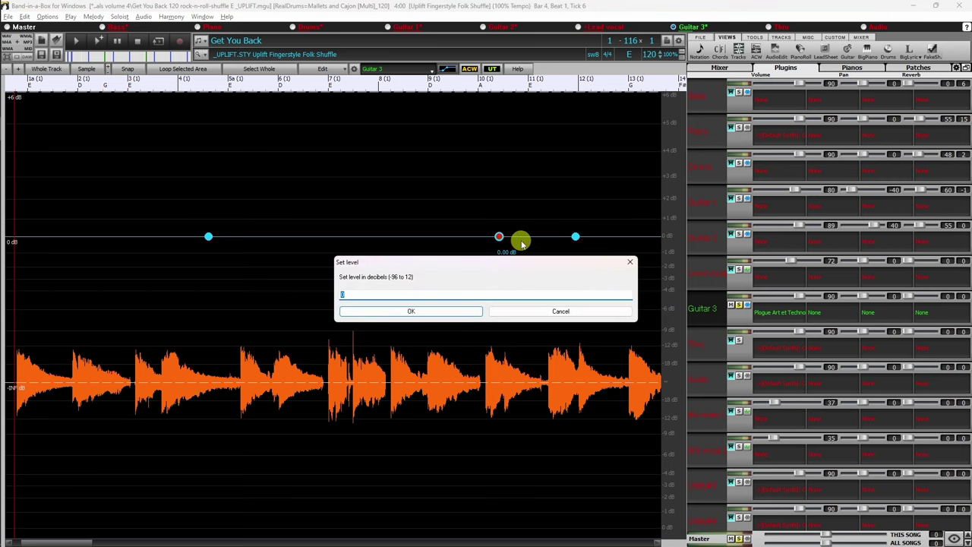
pyautogui.write('3')
pyautogui.press('Return')
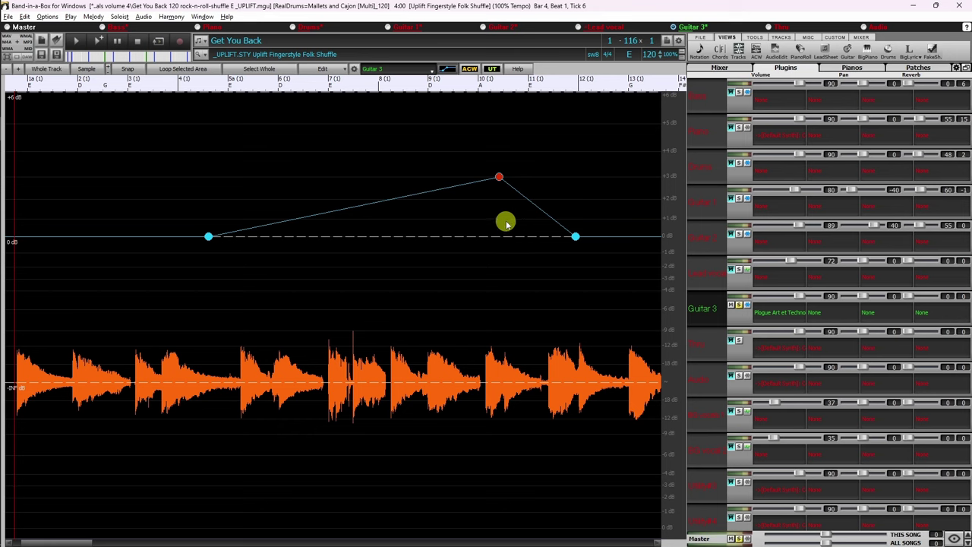
pyautogui.rightClick(497, 177)
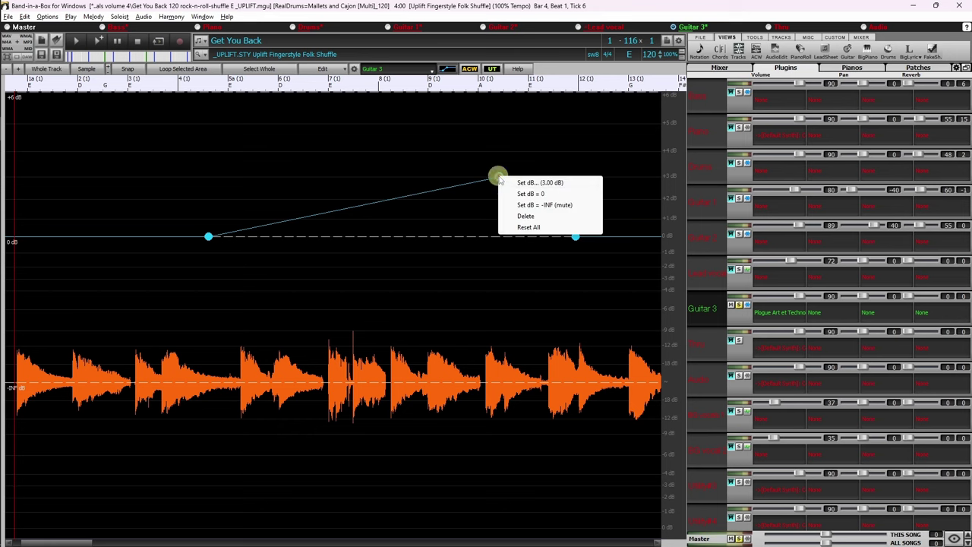
pyautogui.click(520, 196)
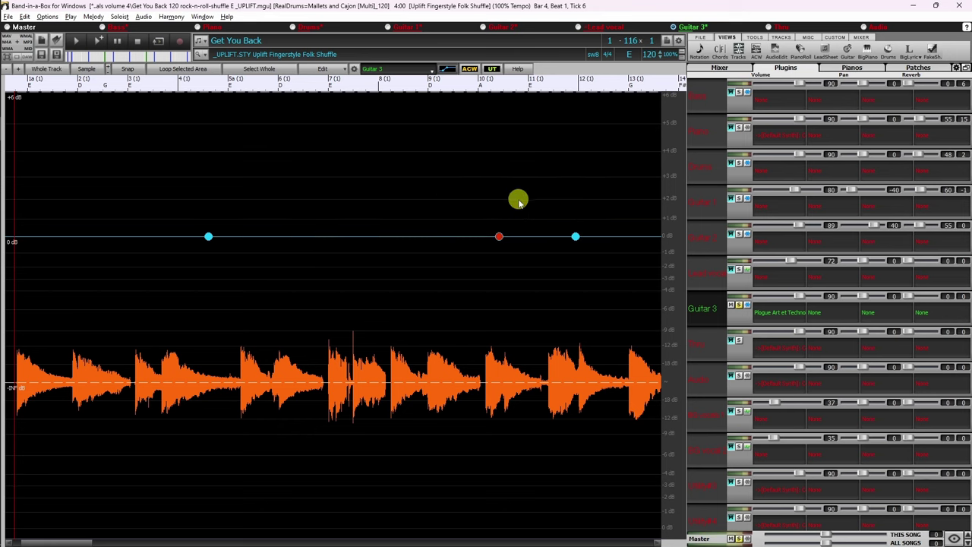
# Mute the volume node in bar 10 by setting it to -INF, and reset all volume nodes on the Guitar 3 track.
pyautogui.rightClick(500, 237)
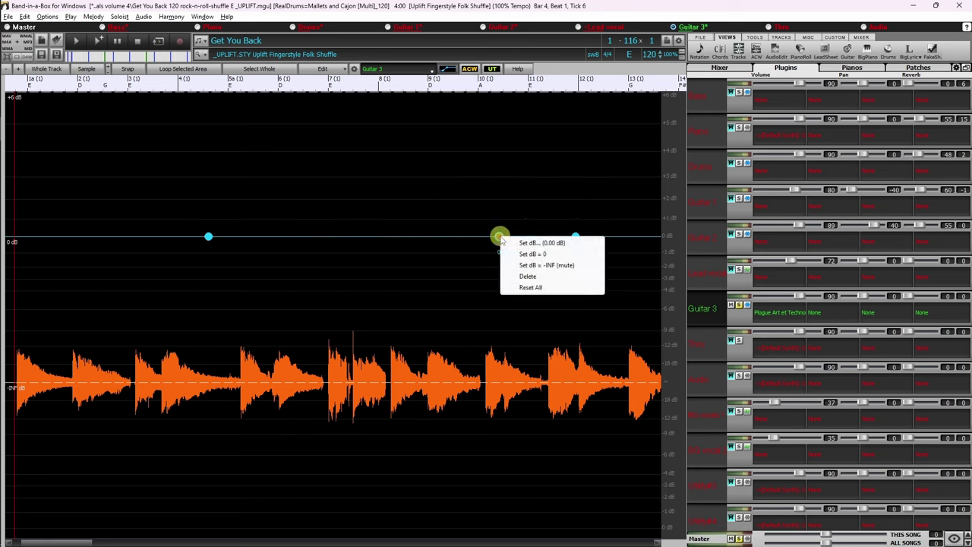
pyautogui.click(529, 266)
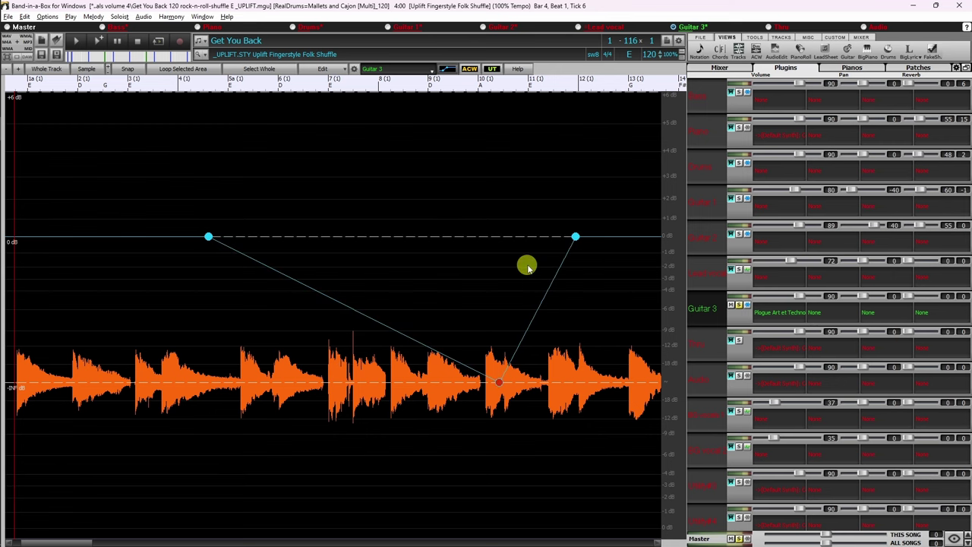
pyautogui.rightClick(575, 236)
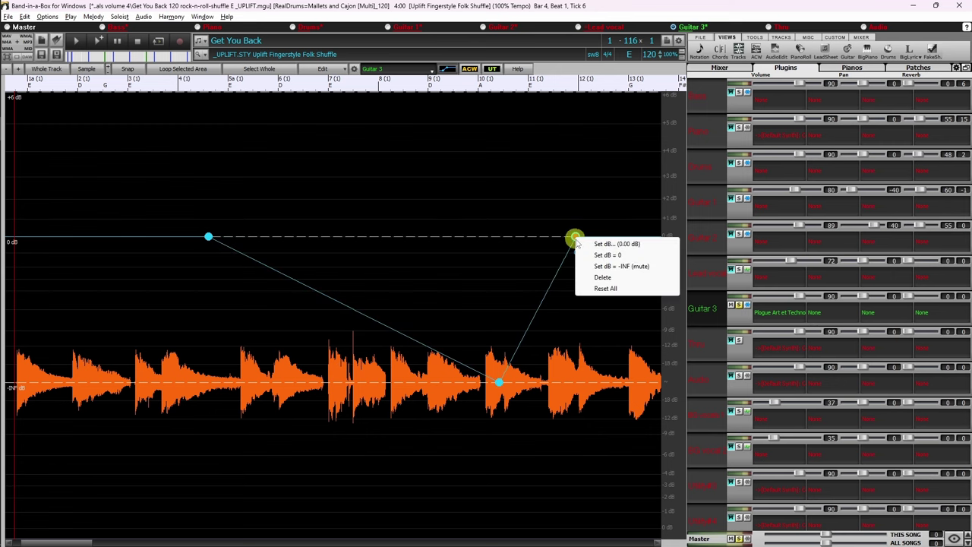
pyautogui.click(588, 288)
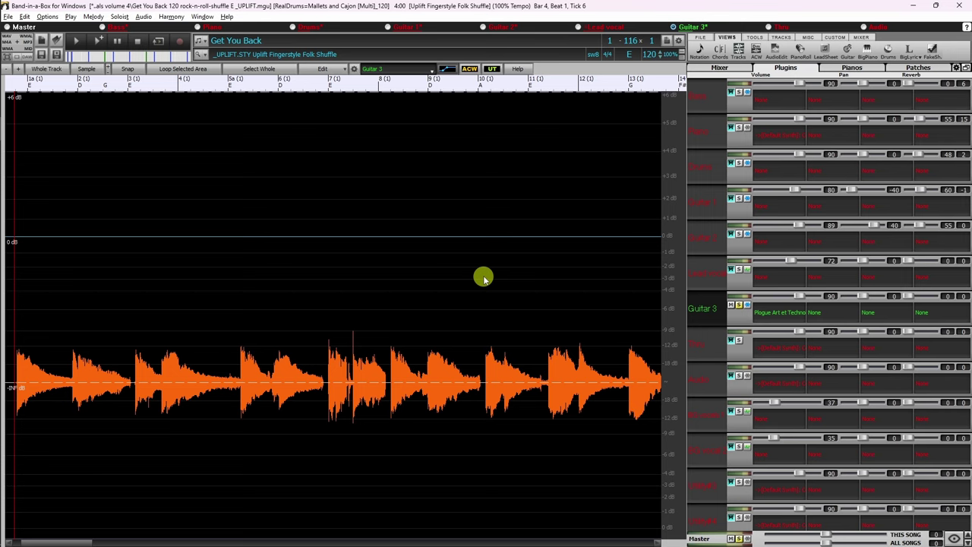
# Raise the whole flat volume line of the Guitar 3 track well above the +6 dB mark.
pyautogui.scroll(-6, 483, 278)
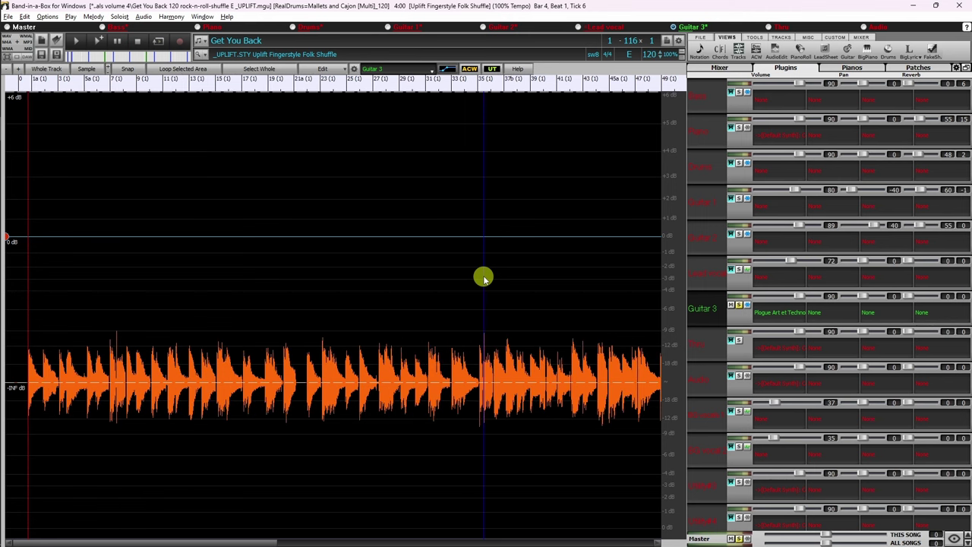
pyautogui.scroll(-2, 484, 278)
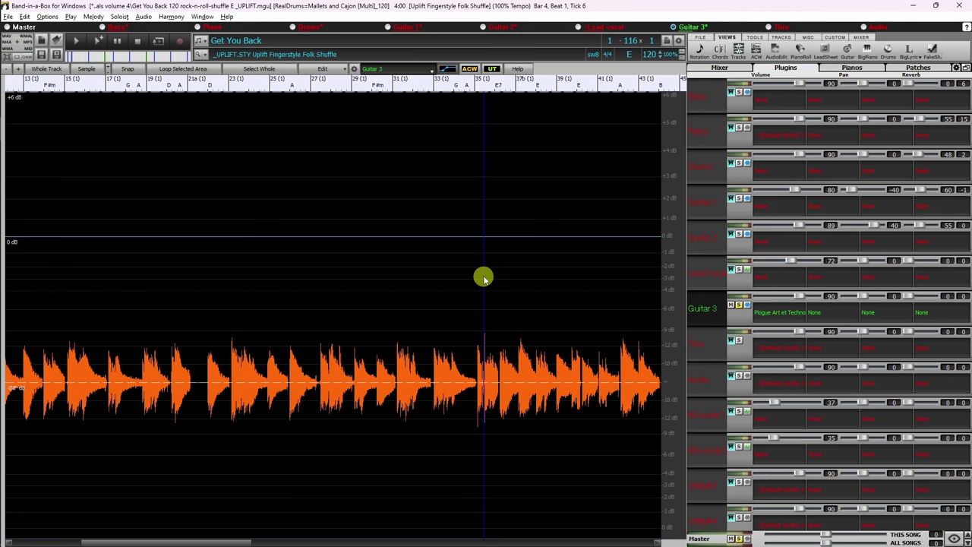
pyautogui.scroll(3, 484, 278)
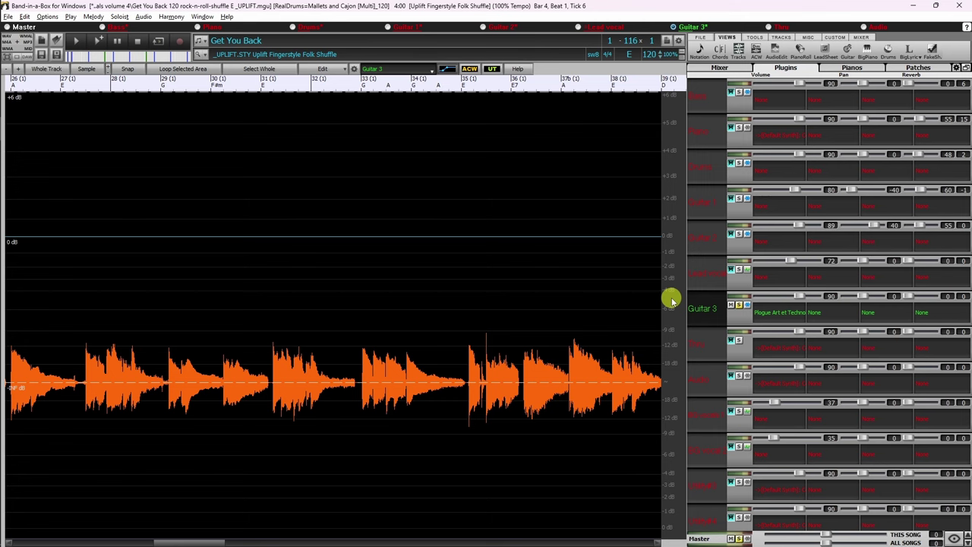
pyautogui.scroll(-3, 671, 300)
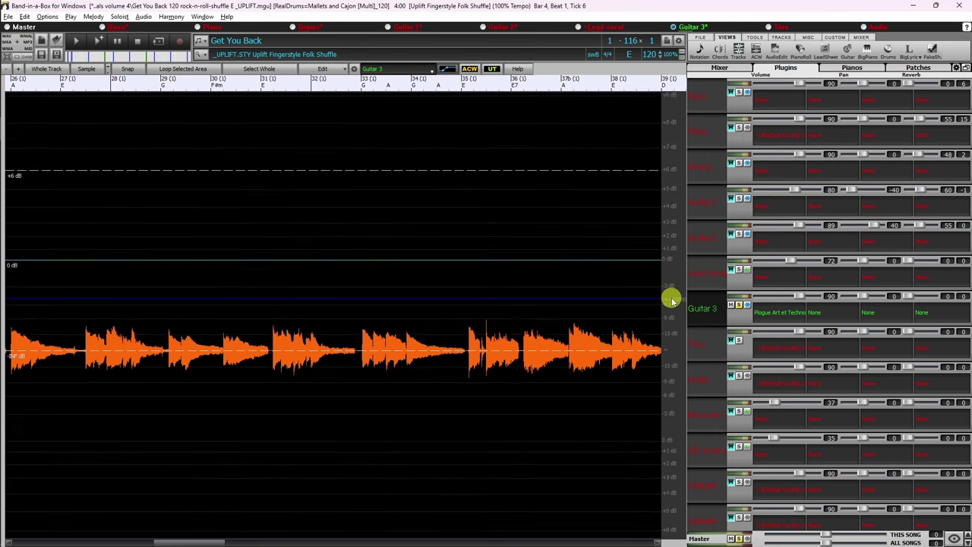
pyautogui.scroll(-4, 672, 300)
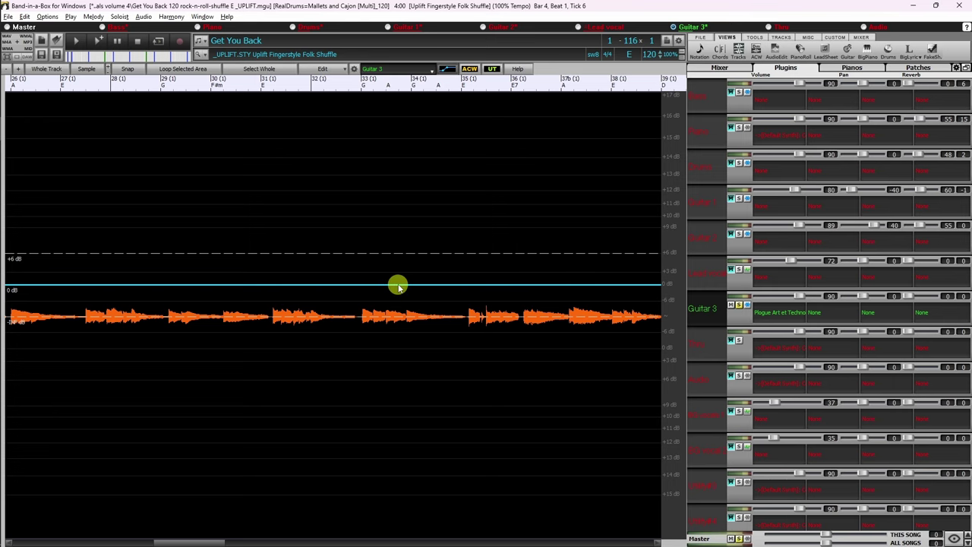
pyautogui.moveTo(398, 286); pyautogui.dragTo(396, 85)
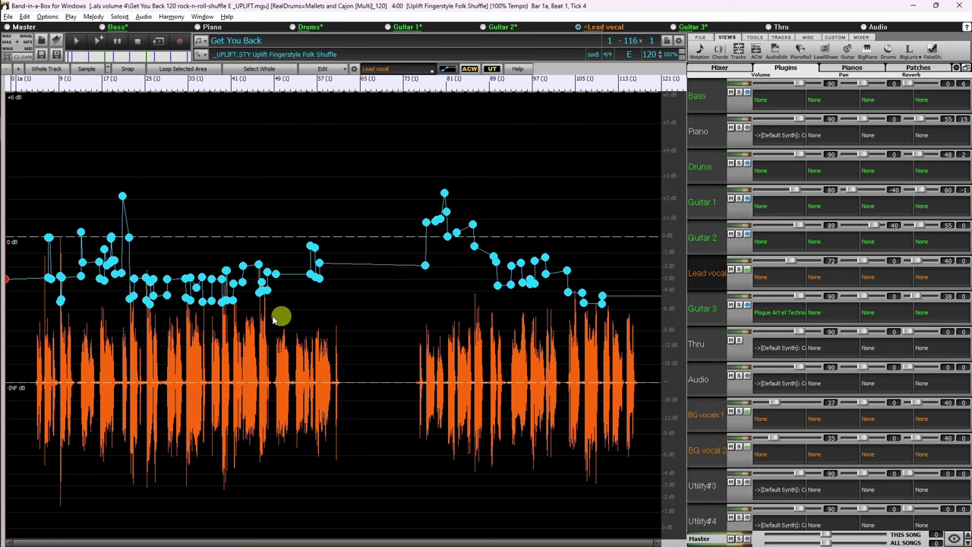
# Play back the Lead vocal phrase from the middle of bar 16 and stop in bar 19.
pyautogui.scroll(5, 39, 327)
pyautogui.scroll(4, 98, 347)
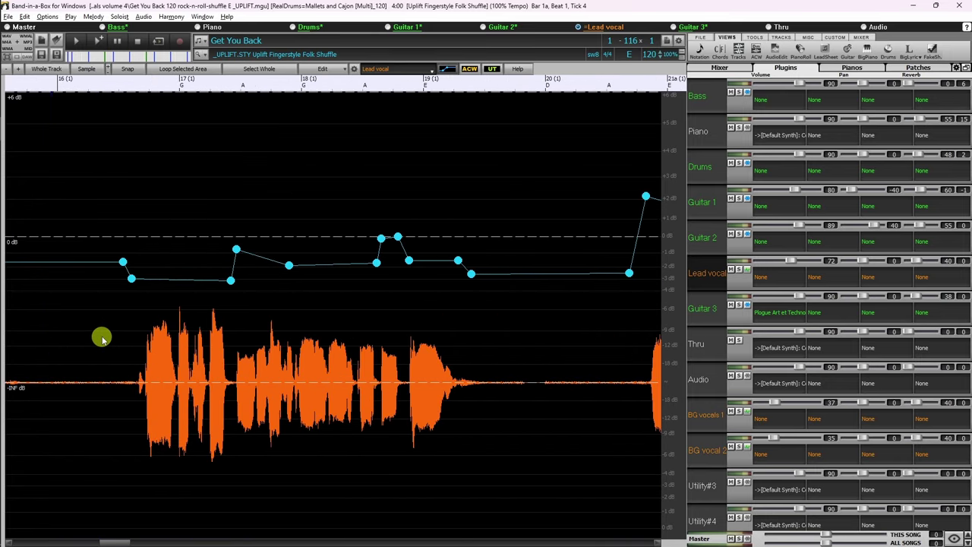
pyautogui.click(116, 325)
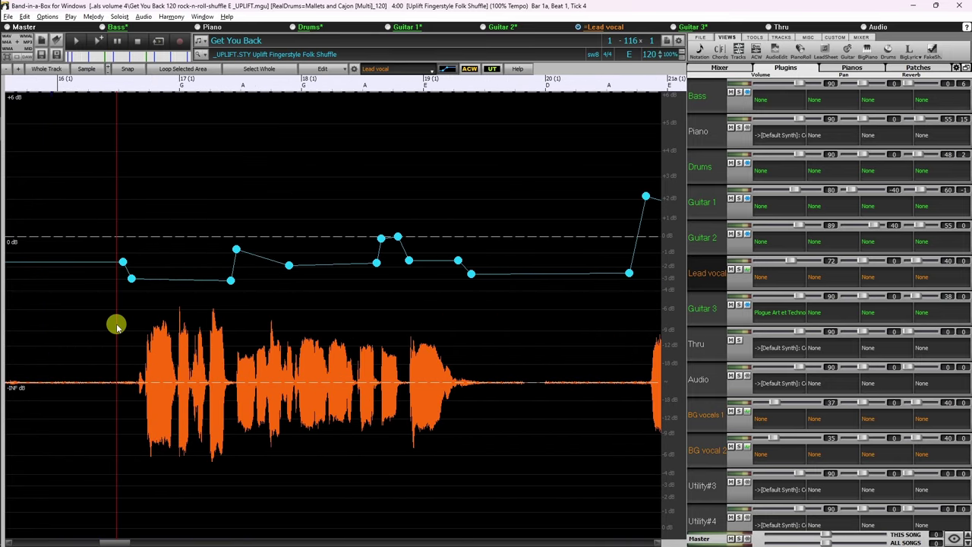
pyautogui.press('space')
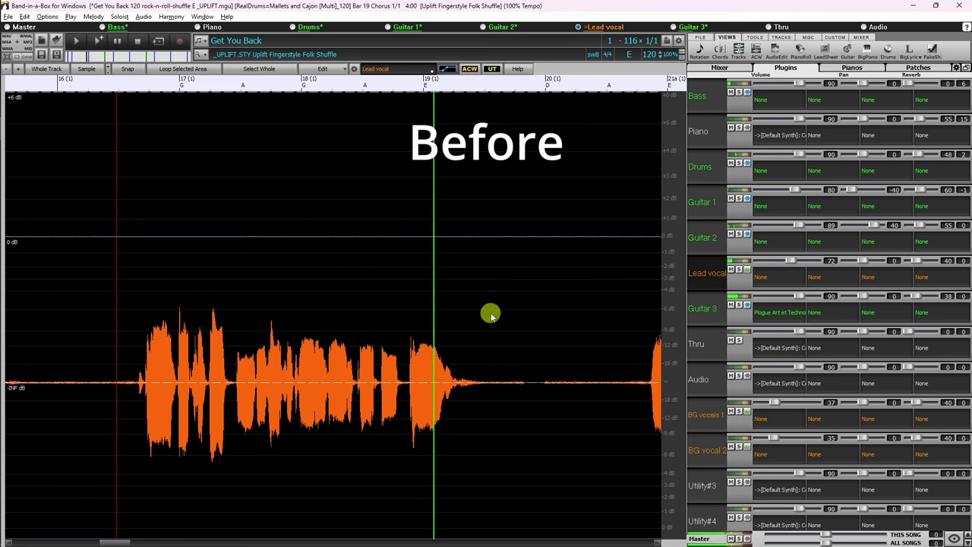
pyautogui.press('space')
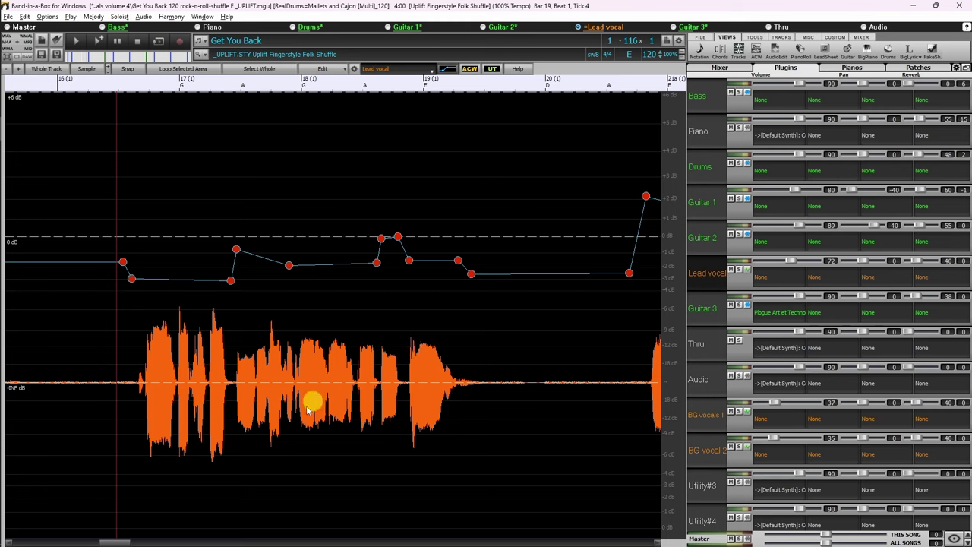
# Try deleting the Lead vocal's volume node in the middle of bar 34, and play the phrase from mid-bar 33.
pyautogui.moveTo(118, 541); pyautogui.dragTo(206, 542)
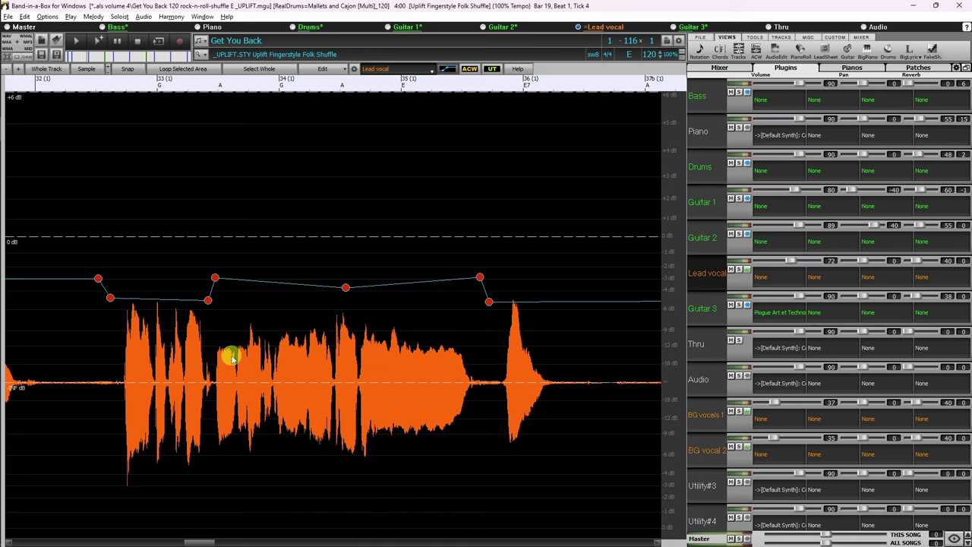
pyautogui.moveTo(345, 290)
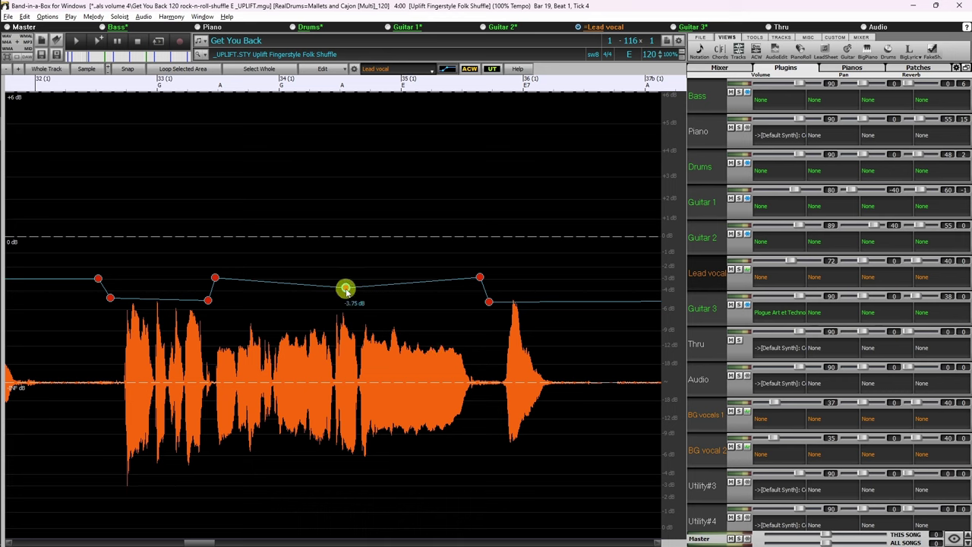
pyautogui.rightClick(346, 289)
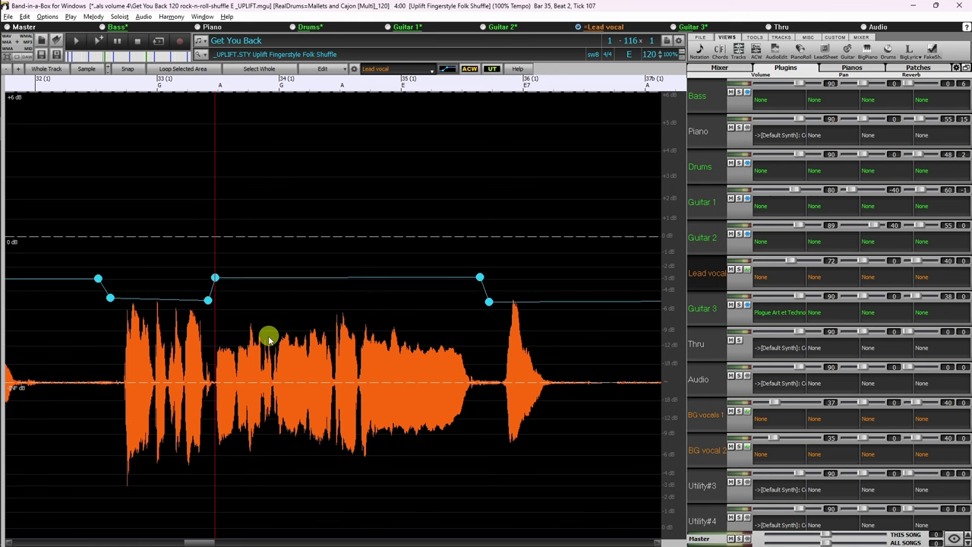
pyautogui.press('space')
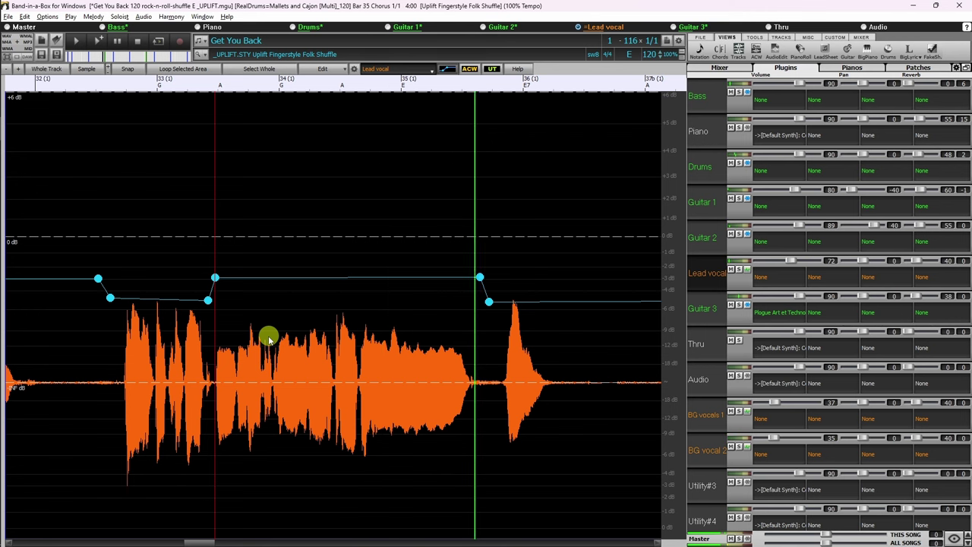
pyautogui.press('space')
# Undo the deletion of the bar 34 volume node and play the same Lead vocal phrase again for comparison.
pyautogui.hotkey('ctrl', 'z')
pyautogui.press('space')
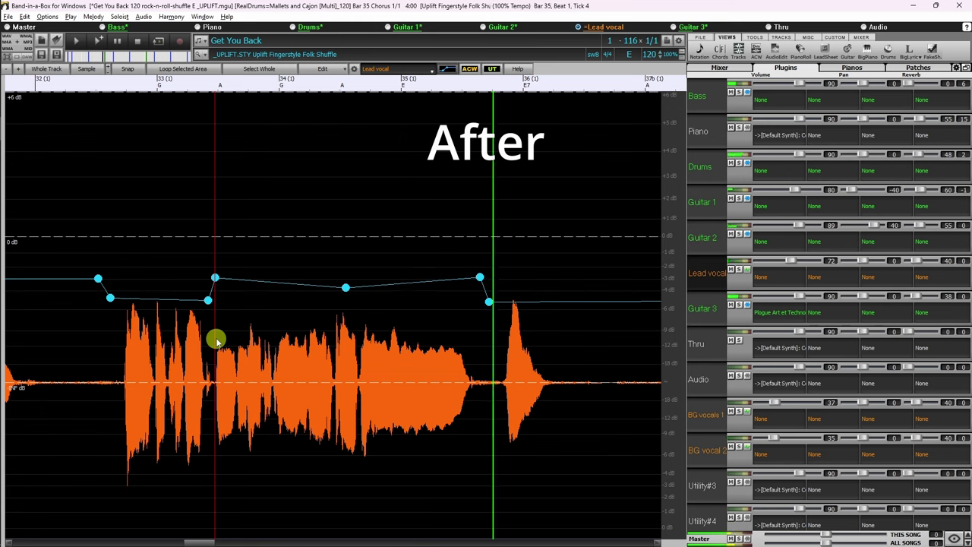
pyautogui.press('space')
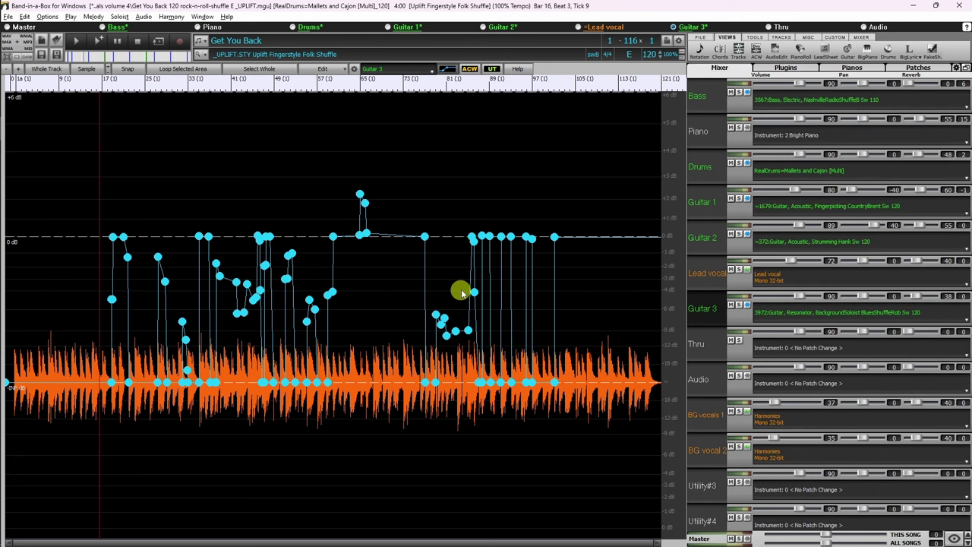
# Play the song with the Guitar 3 volume automation from bar 16 and stop around bar 22.
pyautogui.press('space')
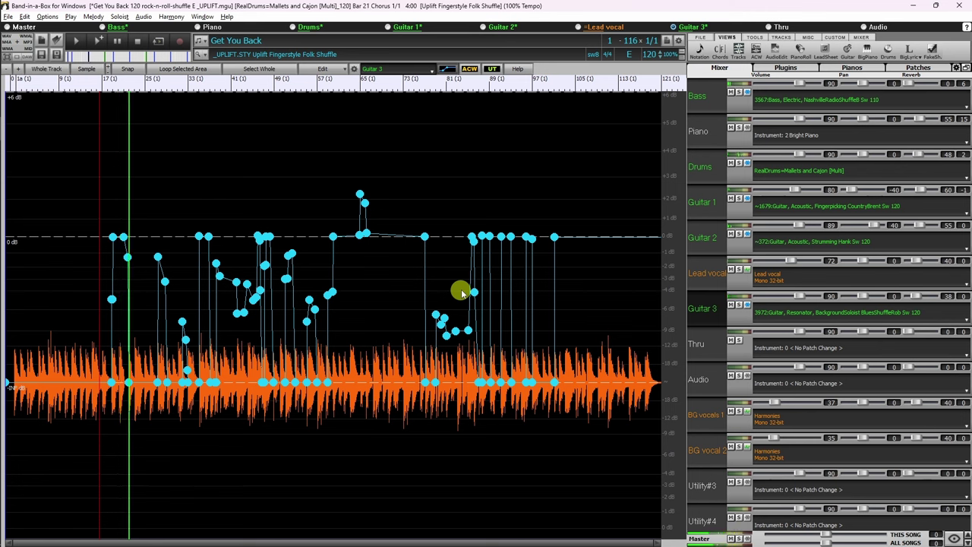
pyautogui.press('Escape')
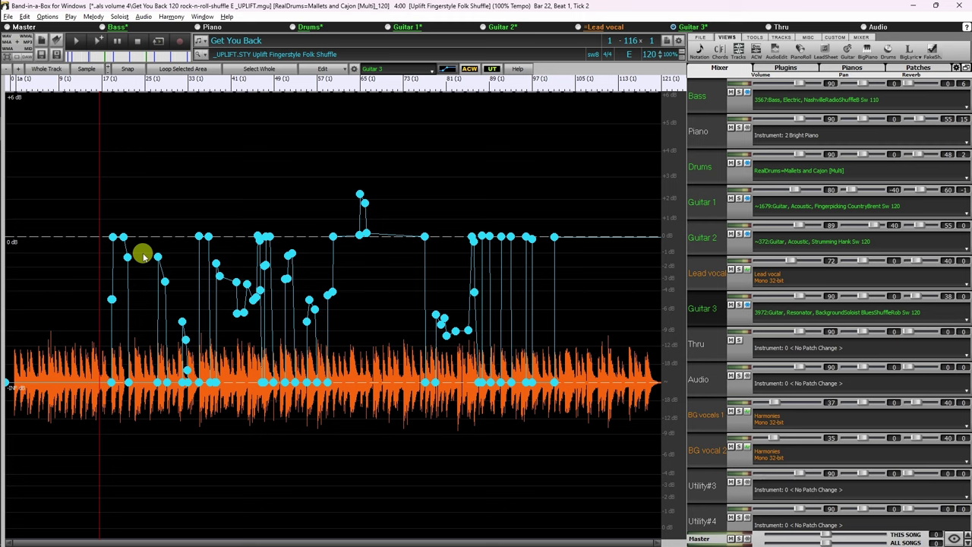
# Show the Master track's volume automation and play back the ending fade-outs from bar 105, first straight and then curved.
pyautogui.click(24, 27)
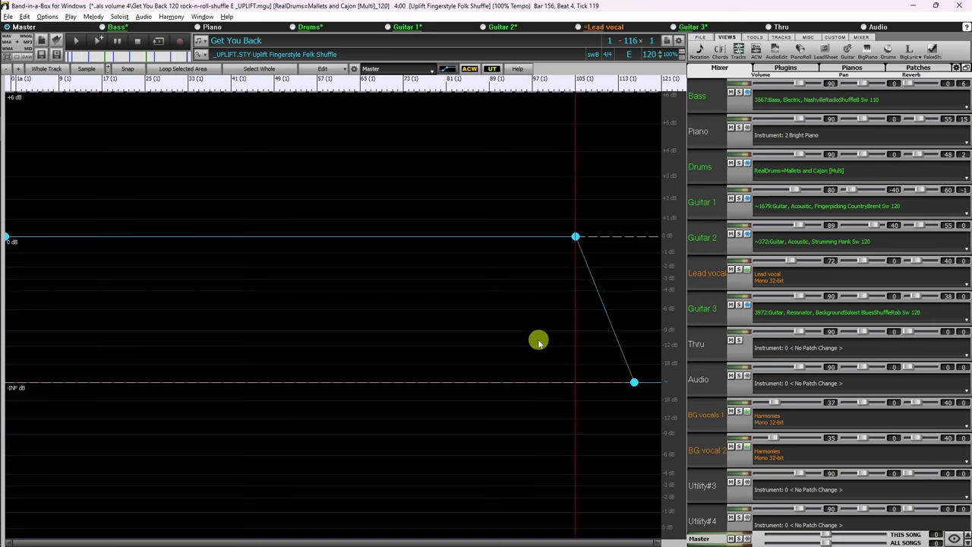
pyautogui.press('space')
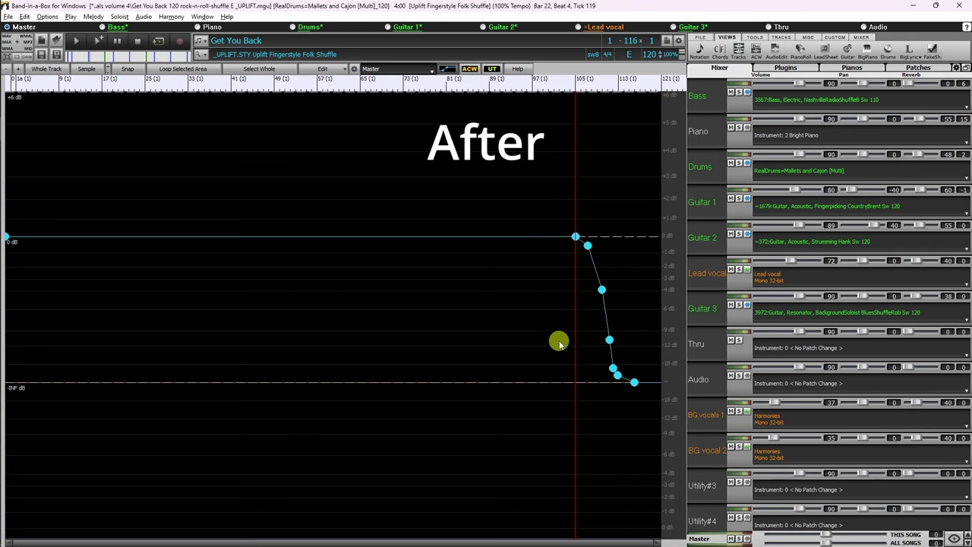
pyautogui.press('space')
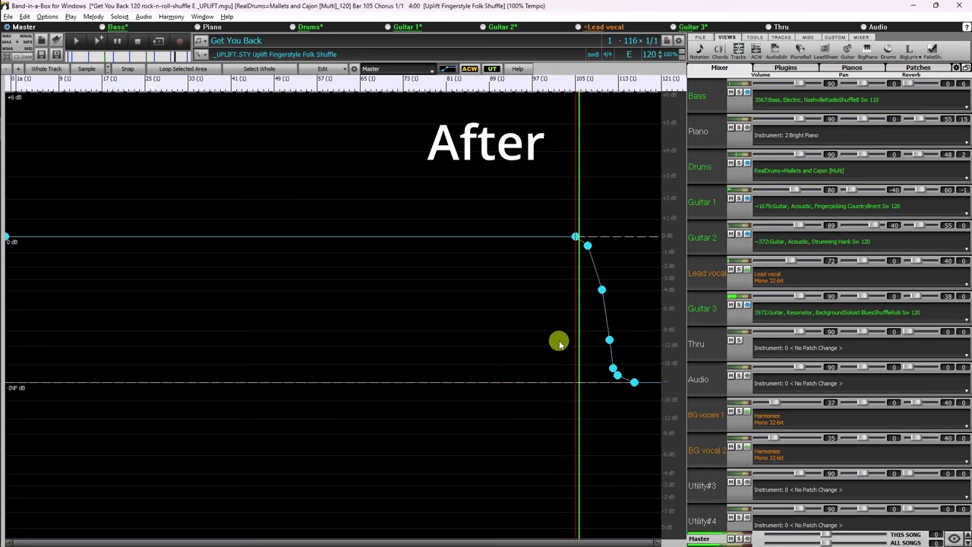